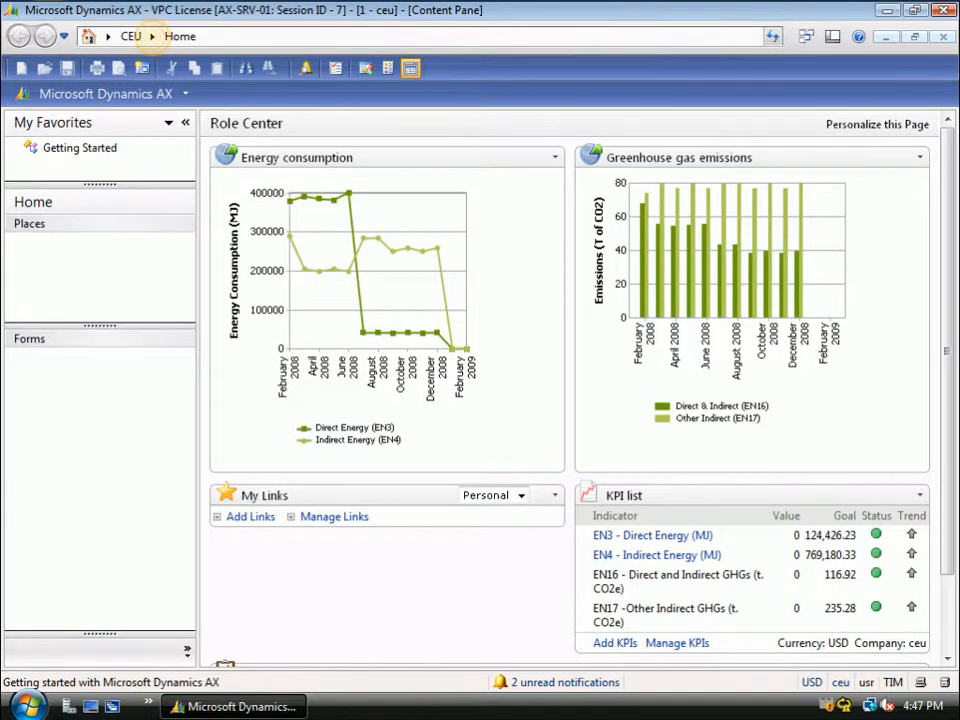
Switch to the Basic area and open Transport adapters under Setup > Application Integration Framework.
left_click(152, 36)
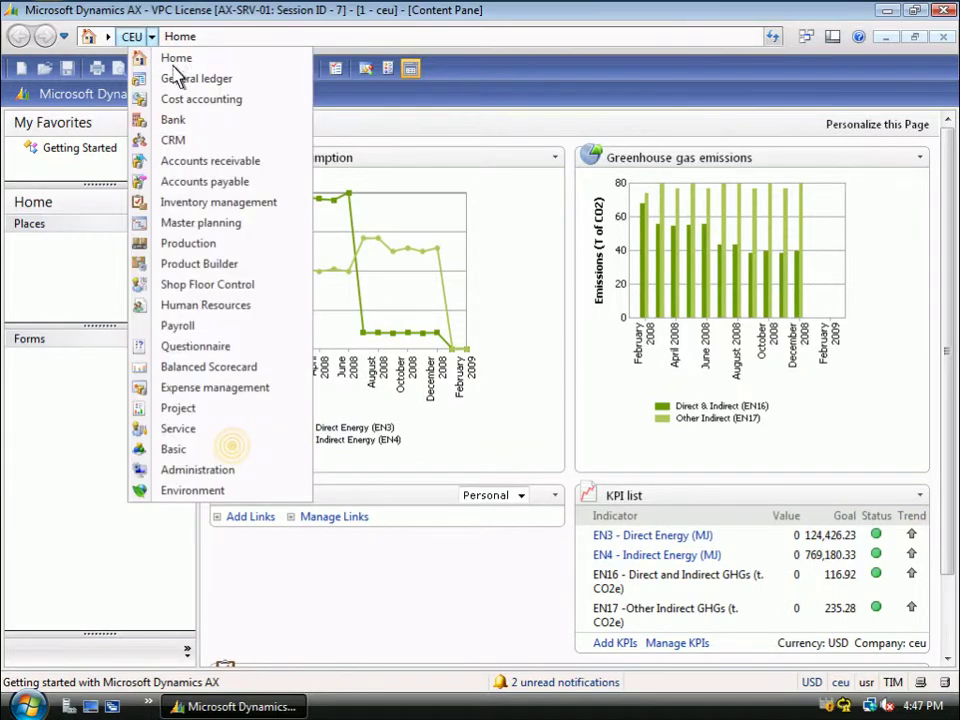
left_click(236, 450)
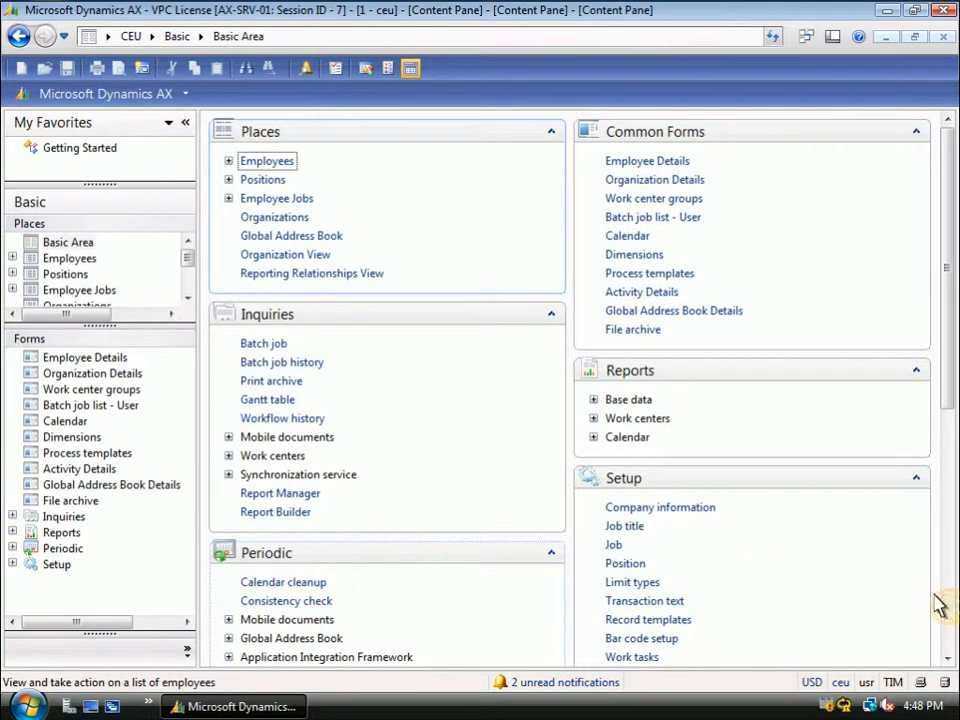
left_click(947, 640)
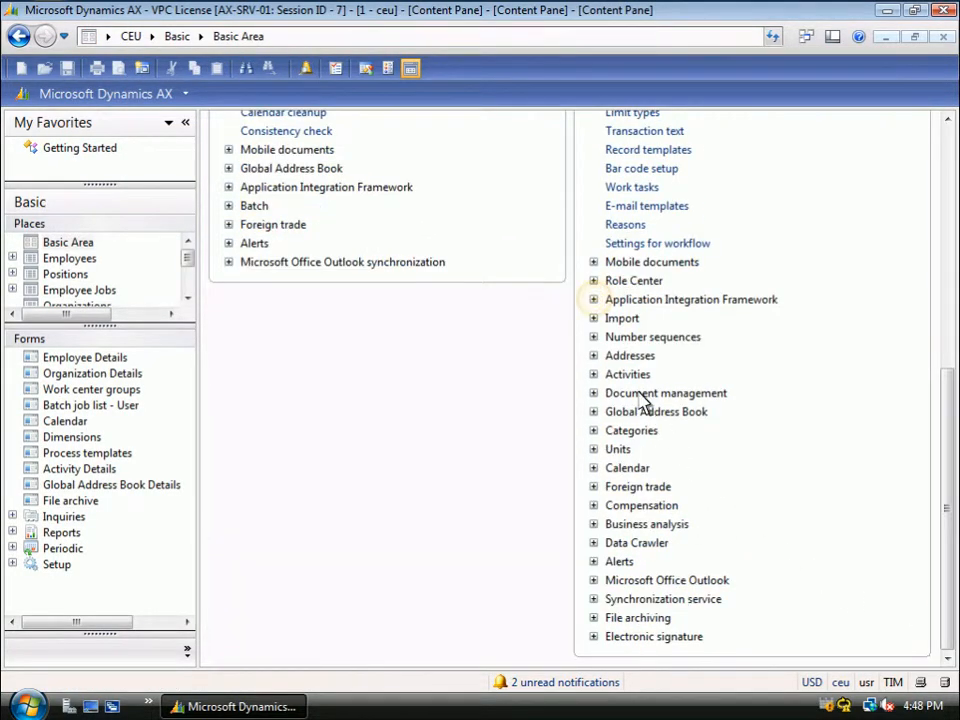
left_click(594, 299)
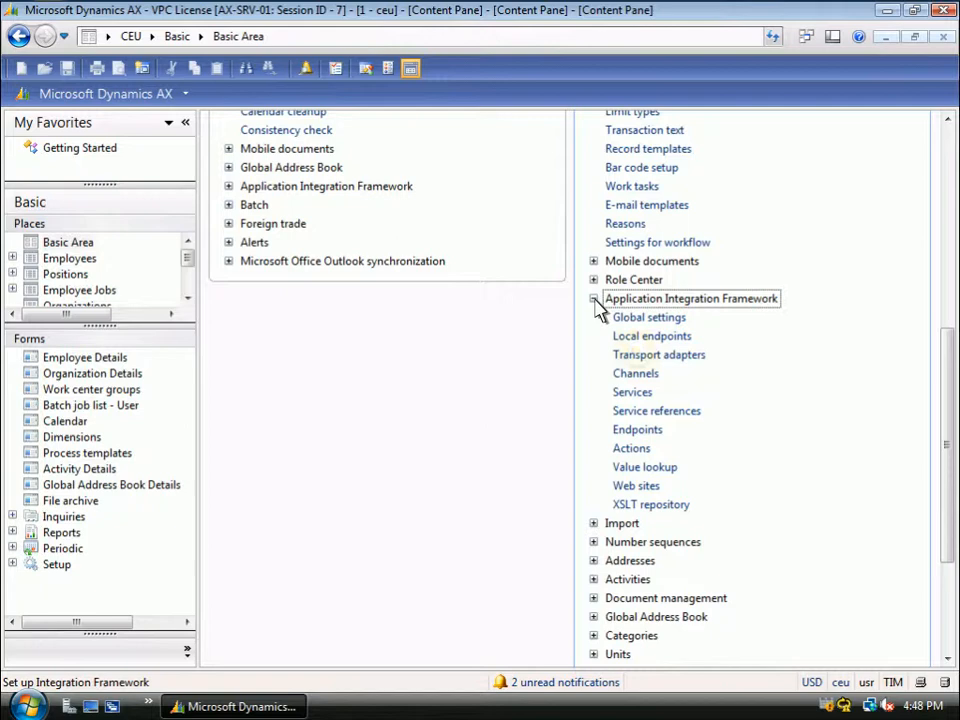
left_click(640, 354)
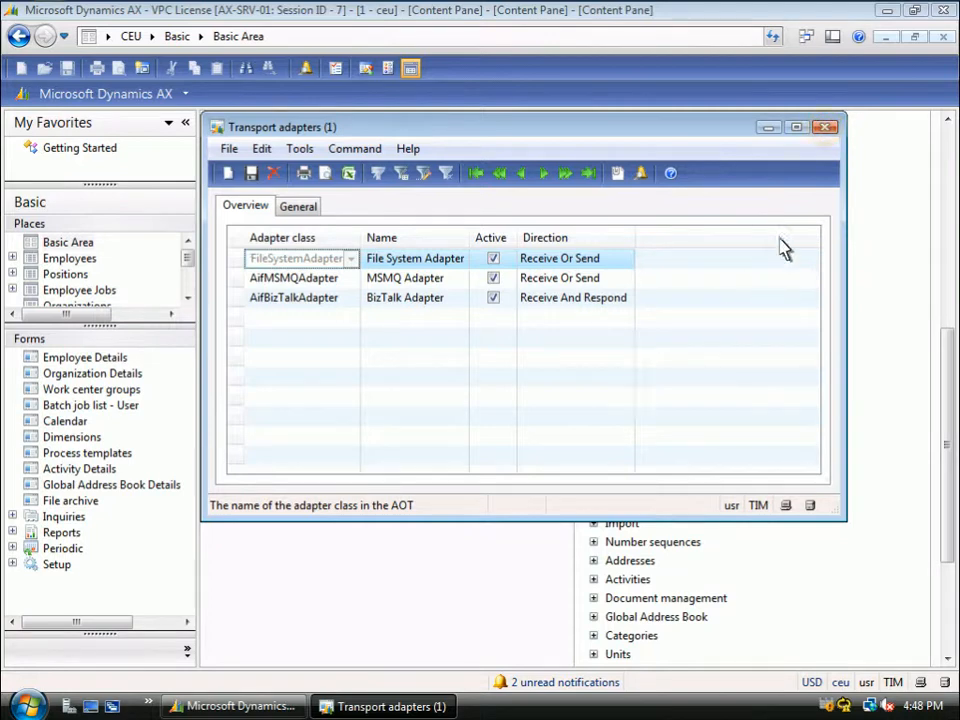
Close Transport adapters, review the AIF Services list, then close it.
left_click(830, 128)
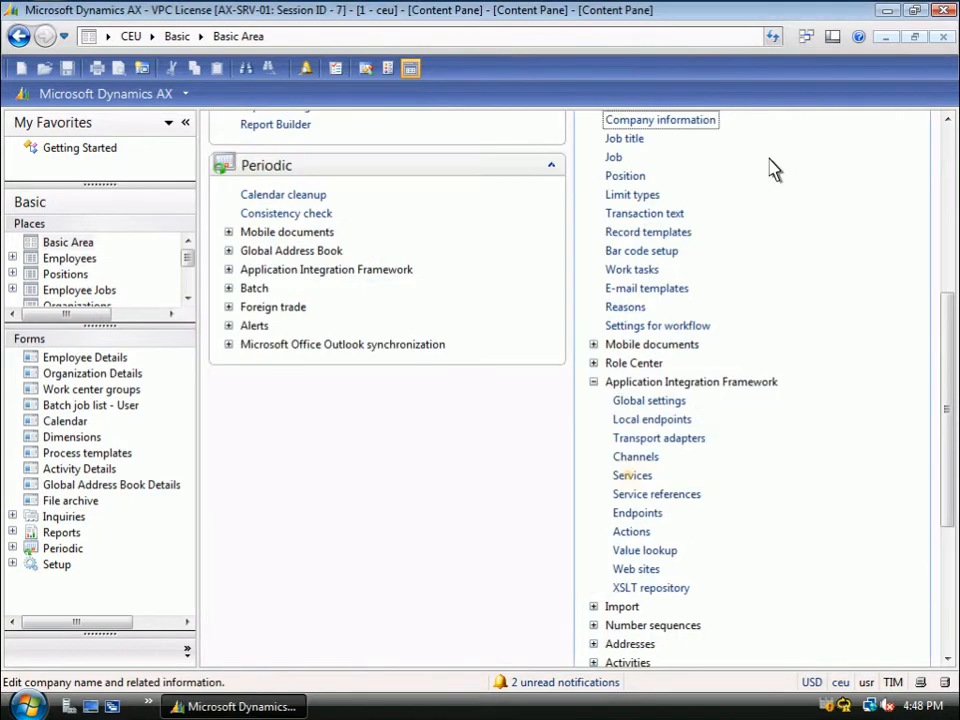
left_click(632, 477)
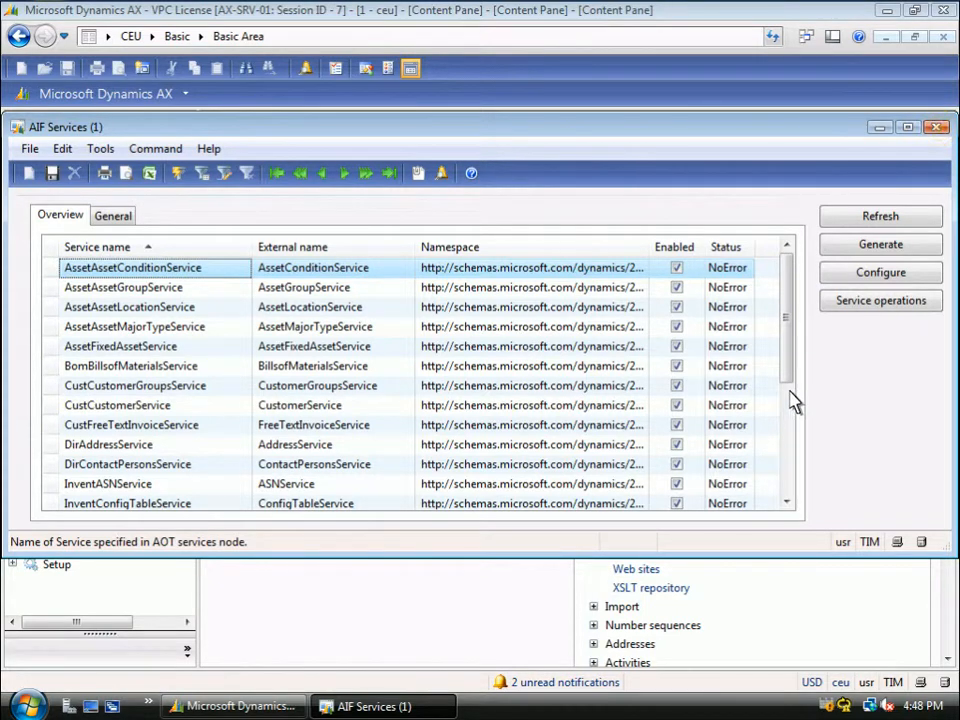
left_click(943, 128)
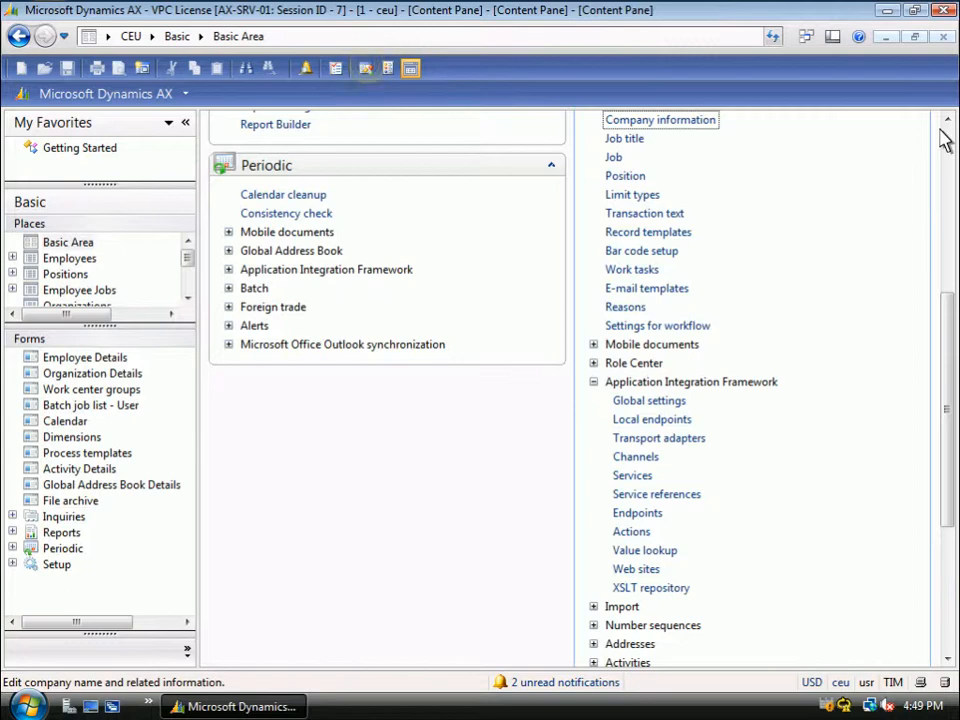
Open the AOT and expand its Services node to list the 56 services.
left_click(367, 68)
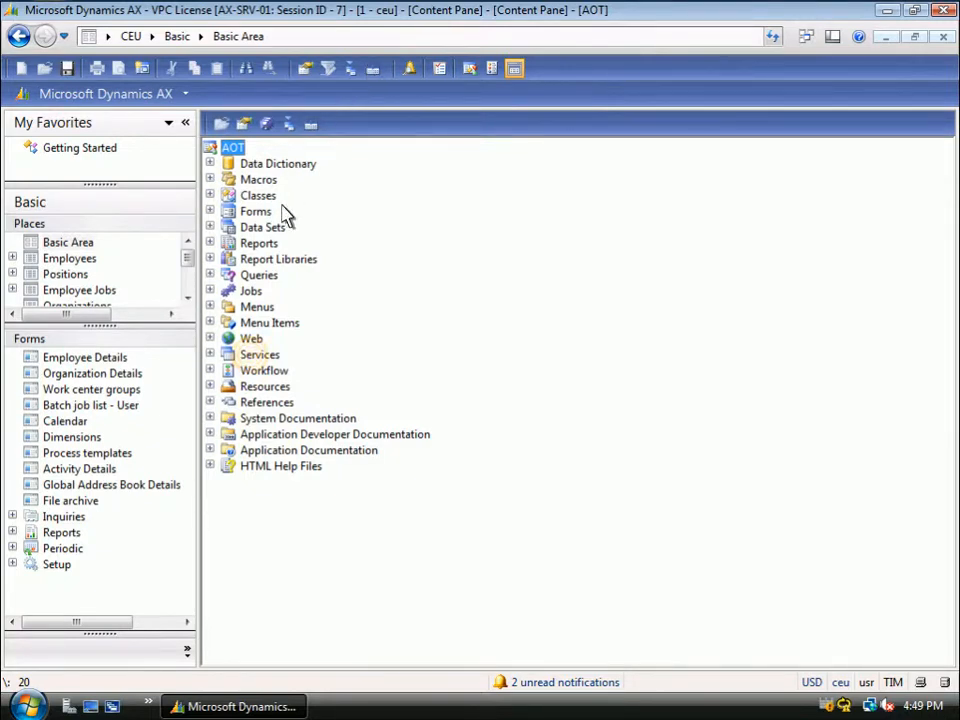
double_click(258, 355)
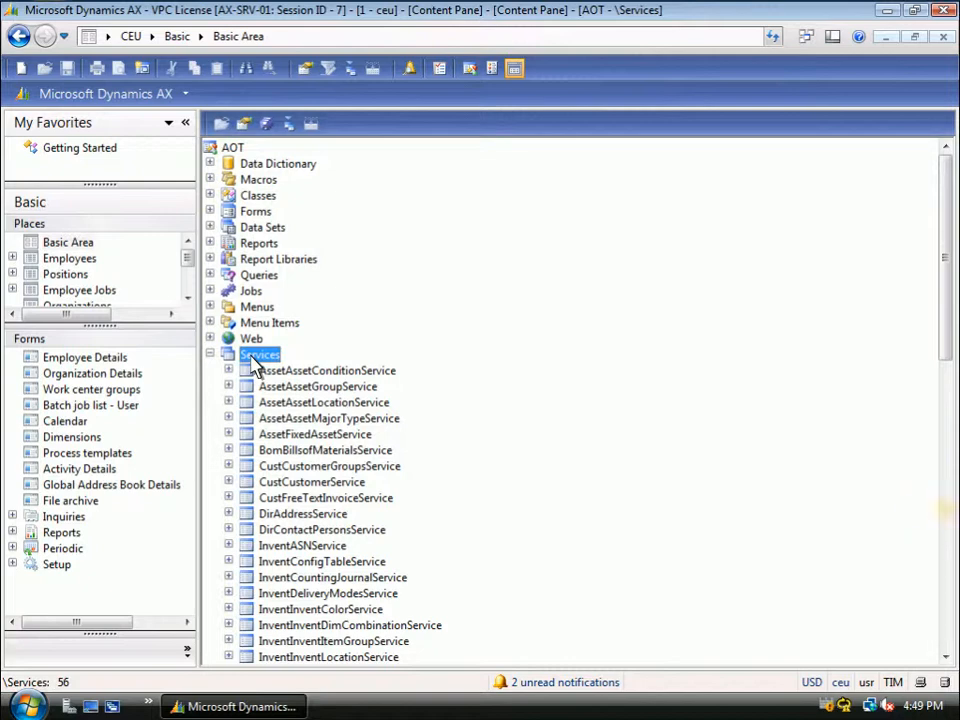
Expand InventPickingListService's Operations (find, findKeys, read, Update) and select Update.
left_click(946, 510)
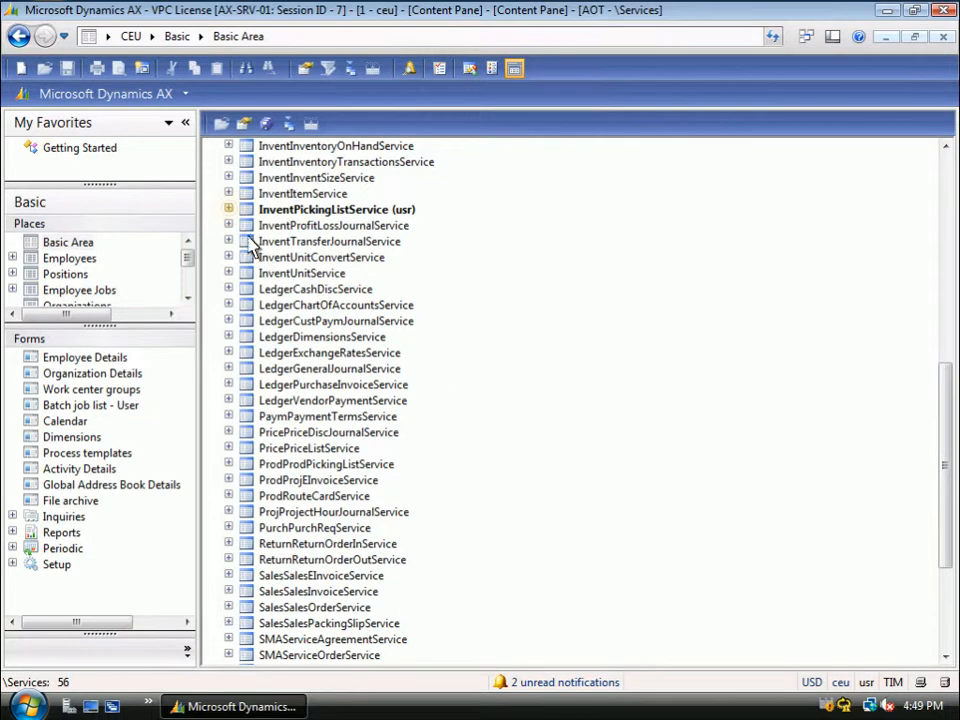
left_click(230, 210)
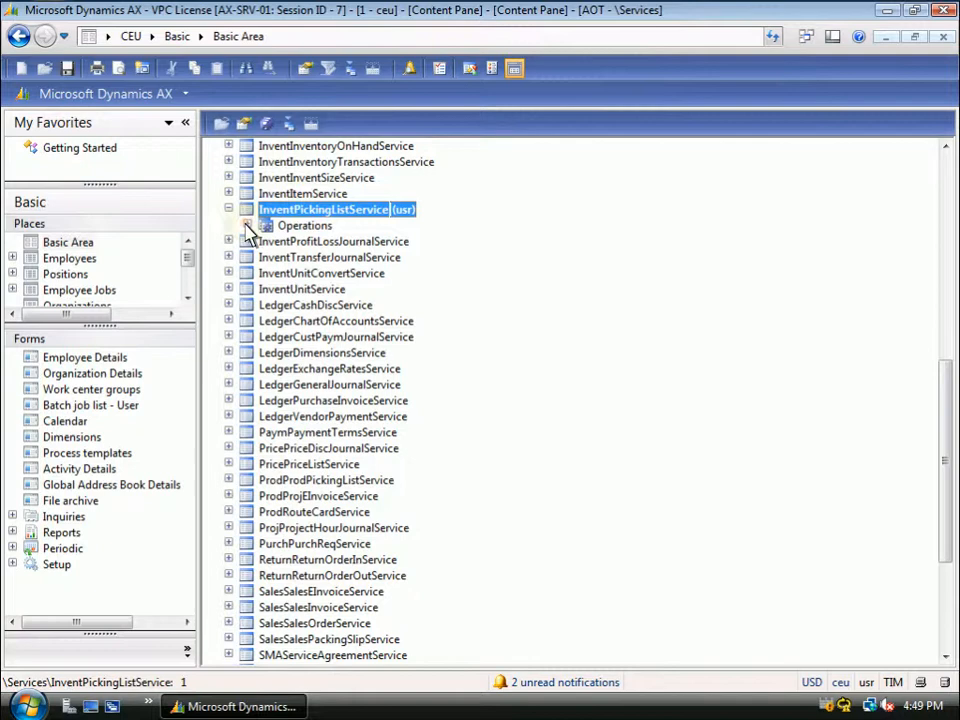
left_click(248, 226)
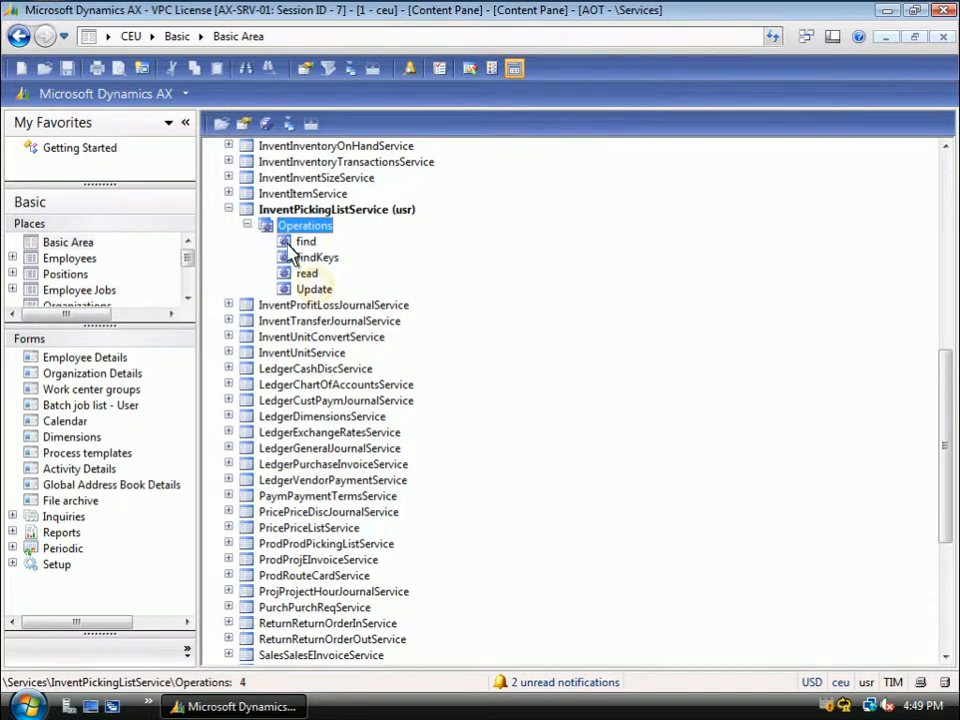
left_click(314, 289)
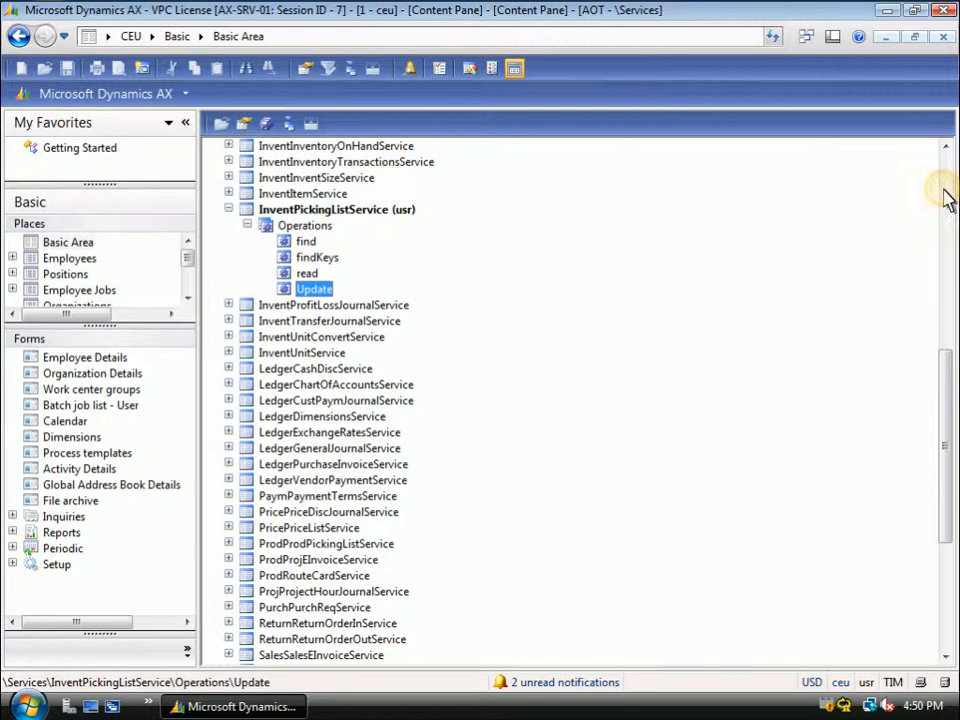
left_click_drag(946, 440, 946, 160)
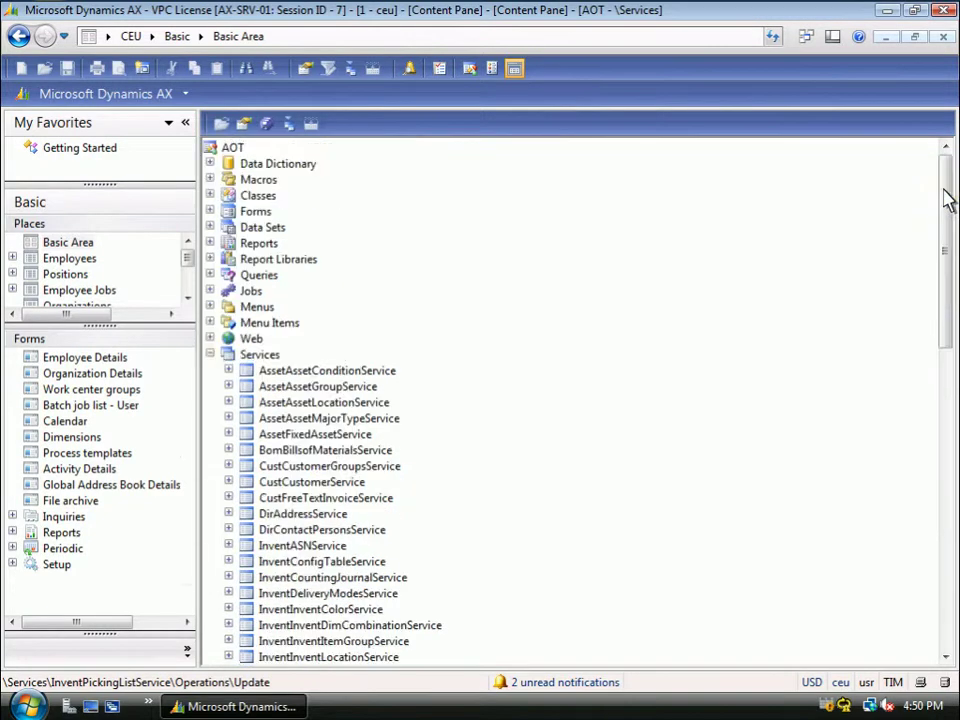
Expand Classes > InventPickingListService and view its update method in the X++ editor.
left_click(210, 354)
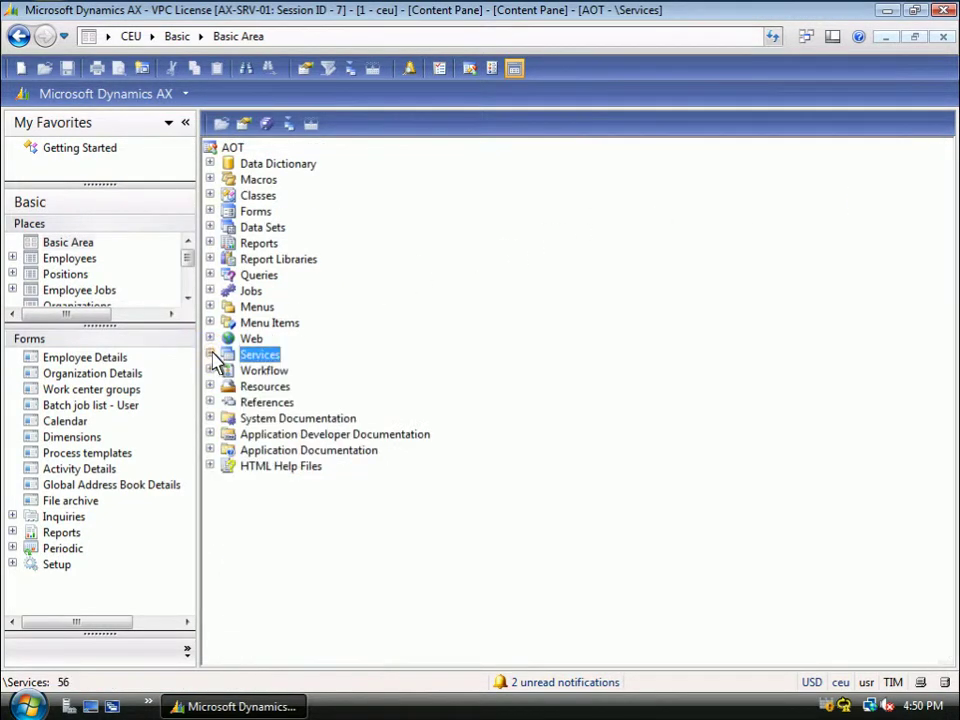
left_click(210, 195)
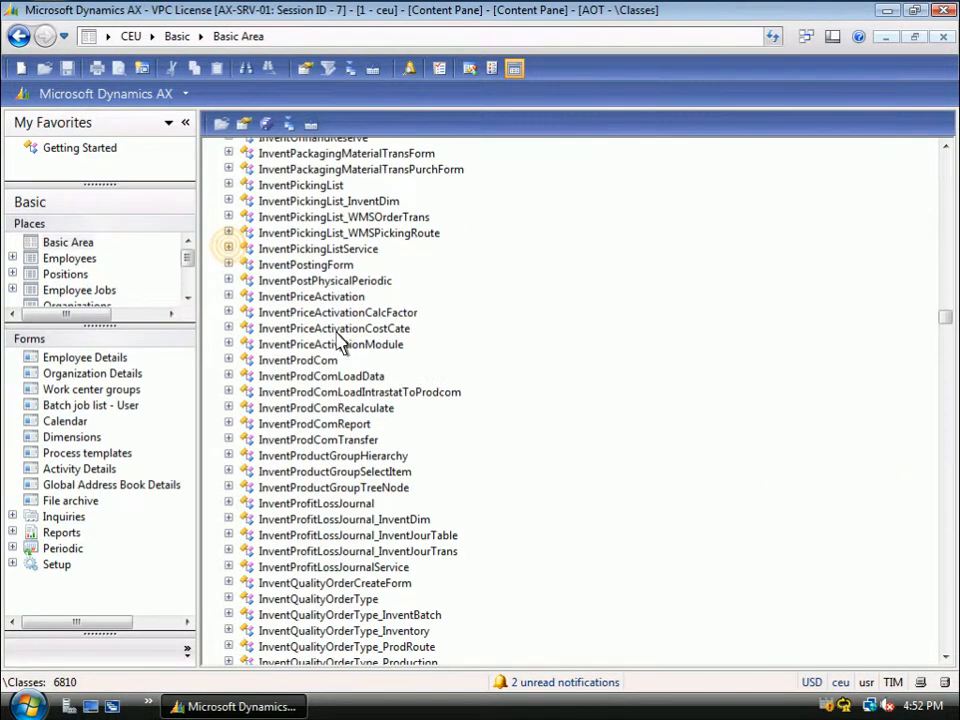
left_click(229, 249)
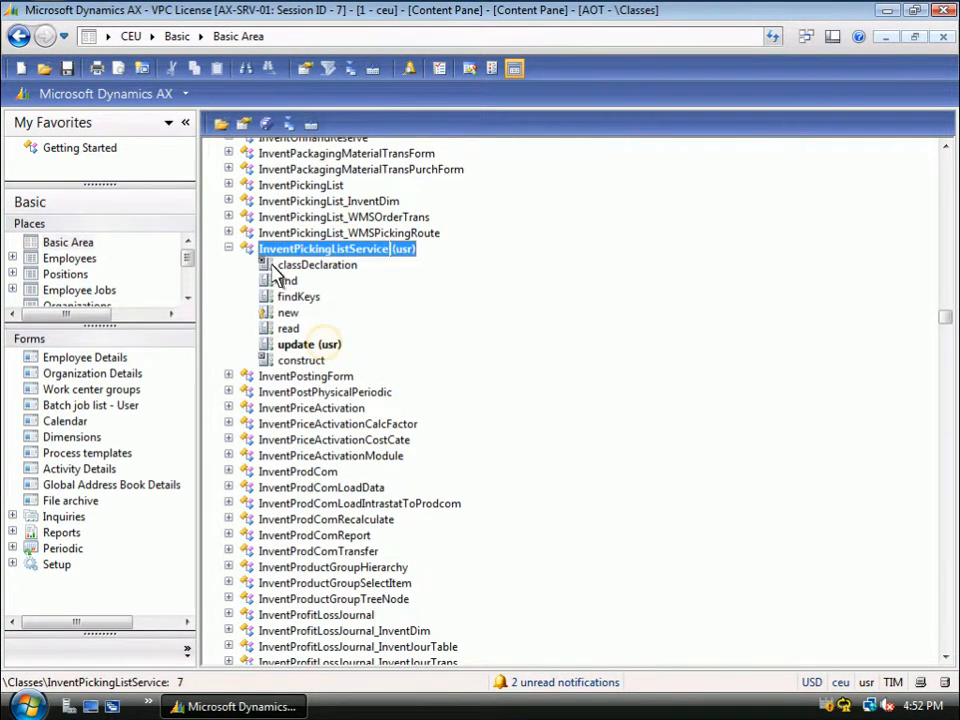
left_click(327, 348)
double_click(328, 348)
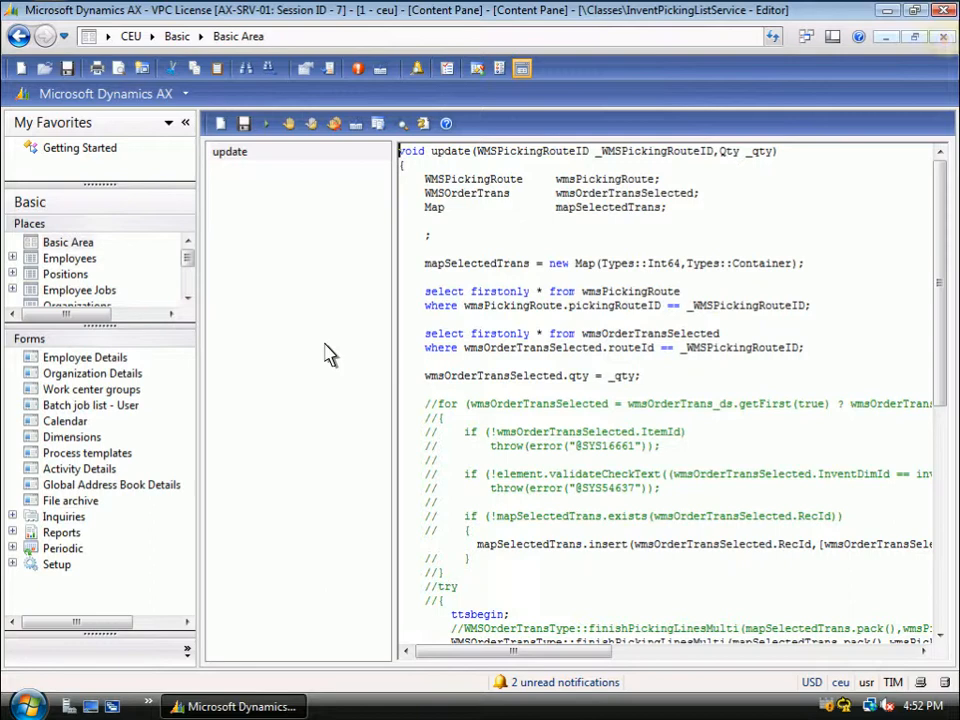
Close the editor and AOT, then open the AIF Services list.
left_click(946, 38)
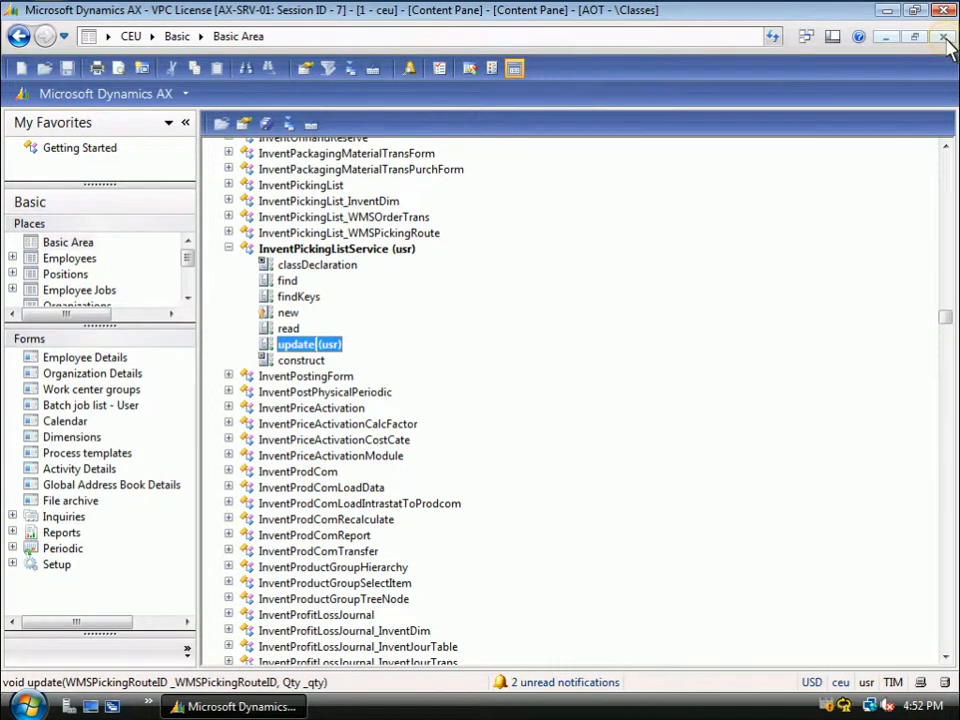
left_click(946, 38)
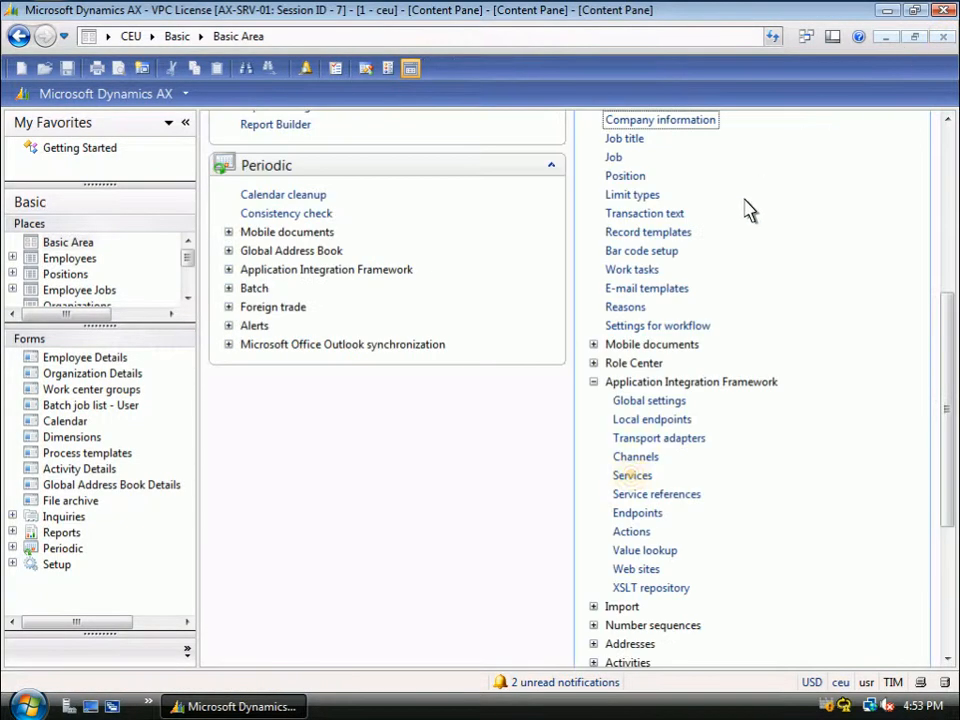
left_click(630, 475)
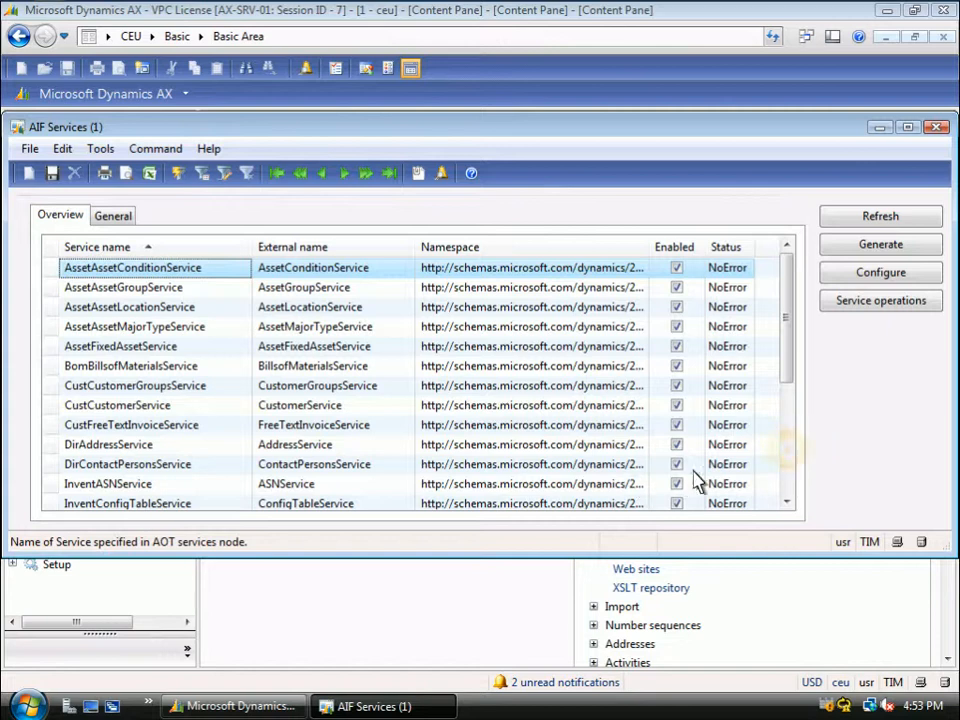
Select the InventPickingListService row in the AIF Services list.
left_click(792, 458)
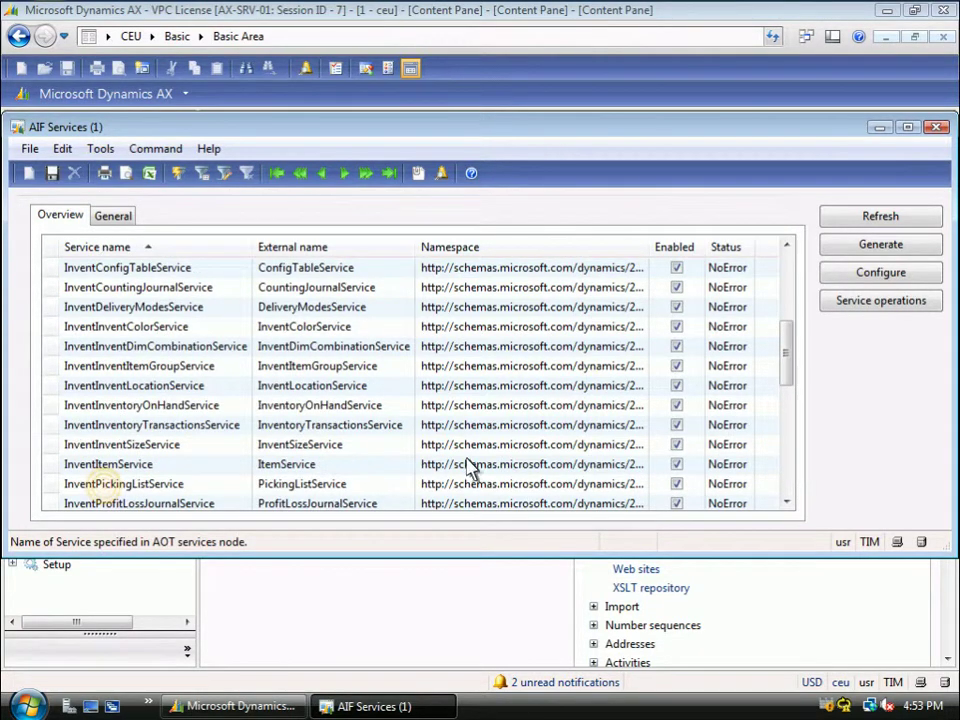
left_click(110, 484)
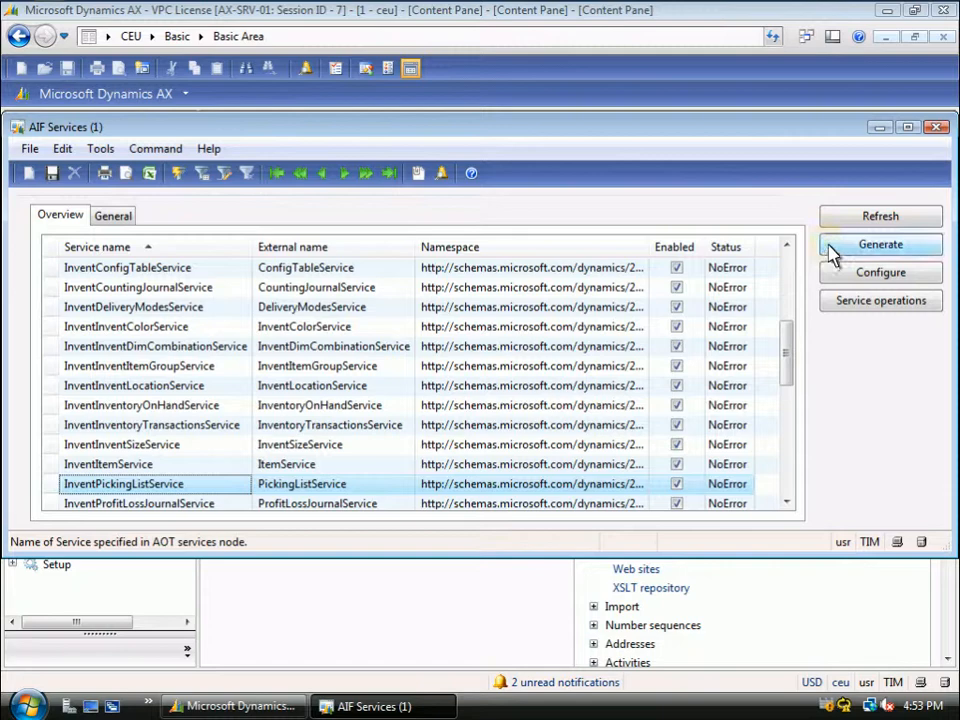
Generate the WCF service artifacts, dismiss the Infolog and close AIF Services.
left_click(880, 244)
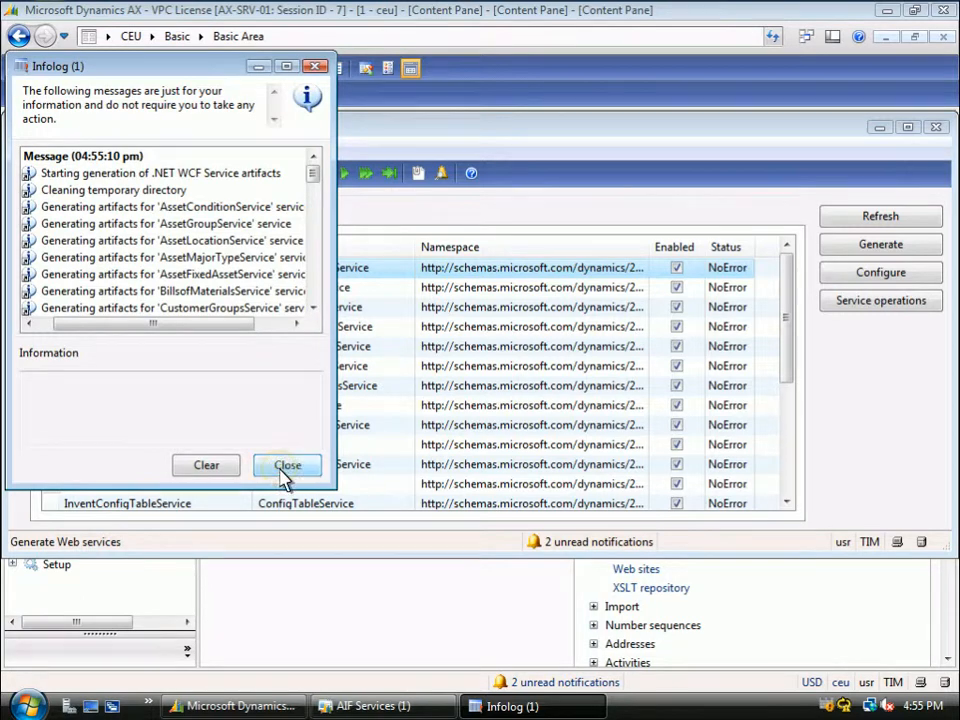
left_click(287, 465)
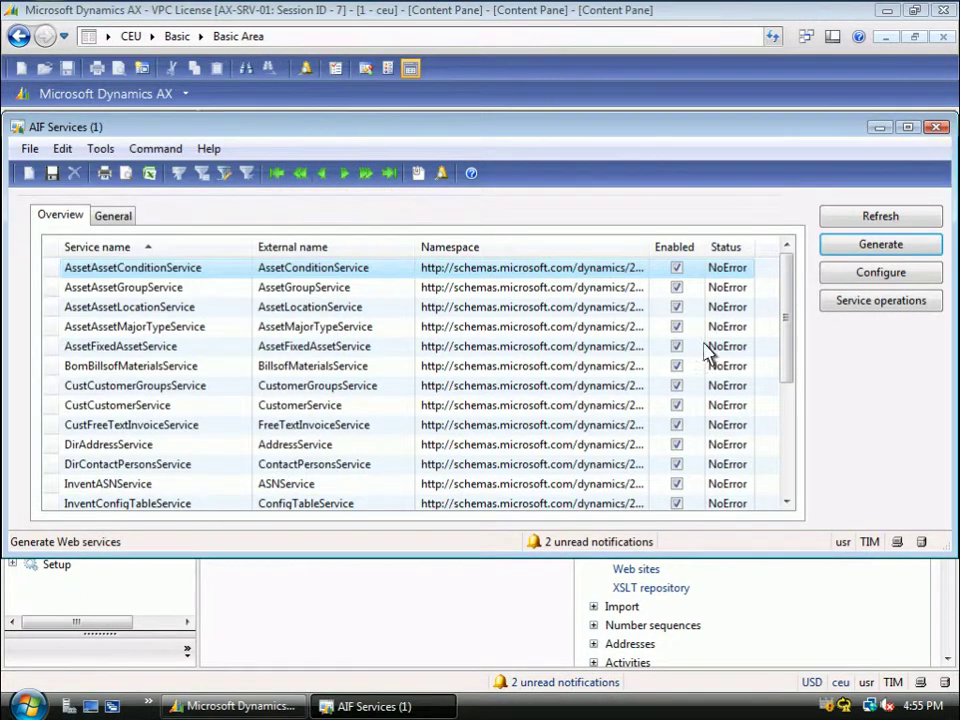
left_click(944, 128)
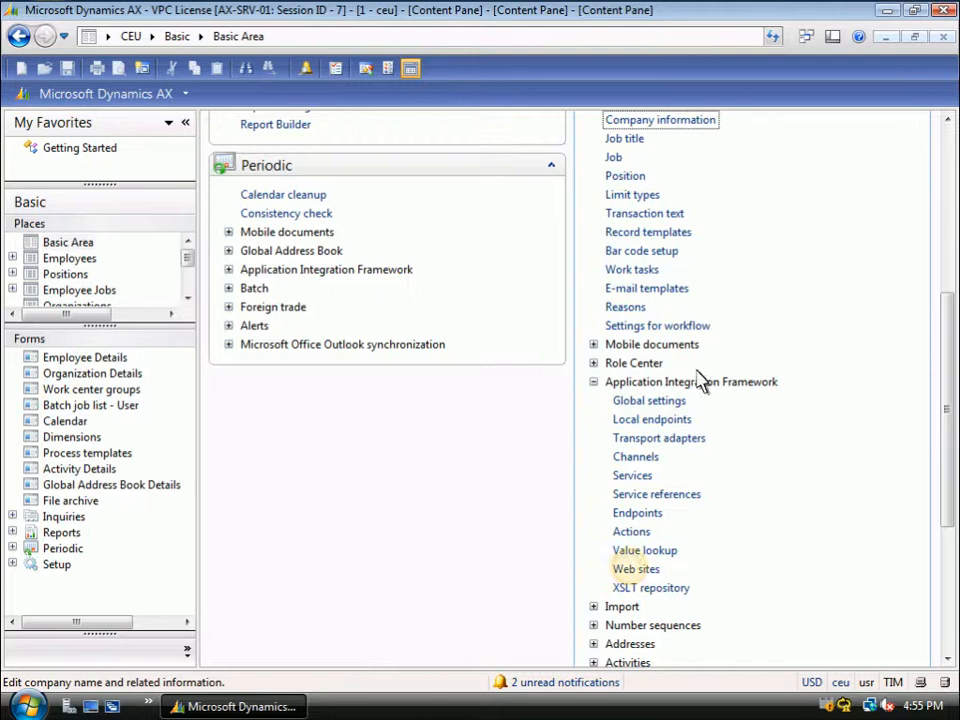
left_click(633, 571)
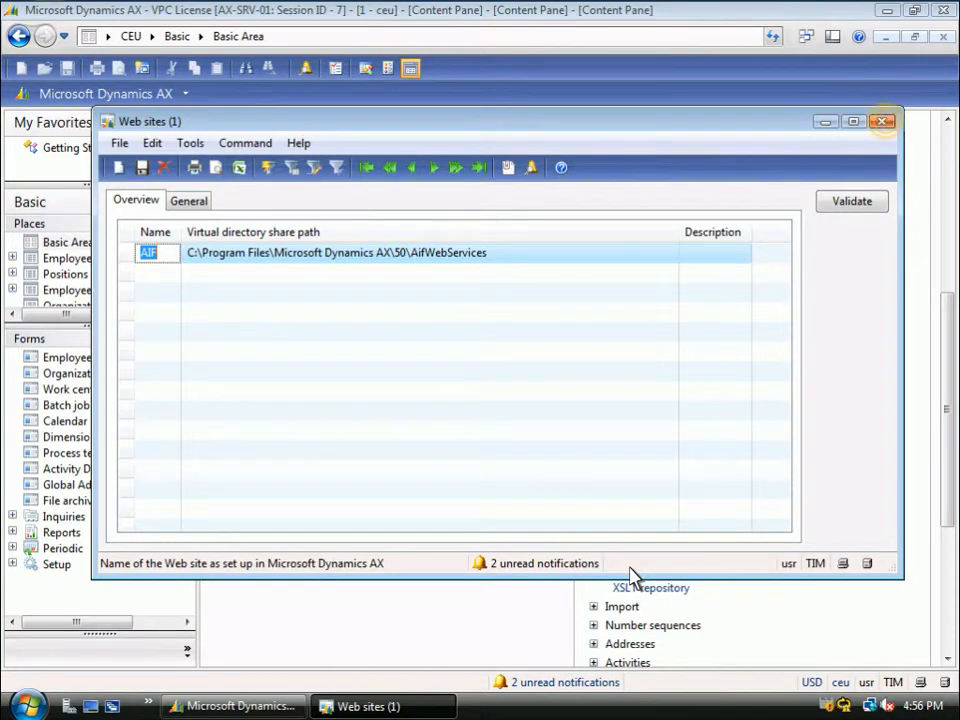
left_click(887, 122)
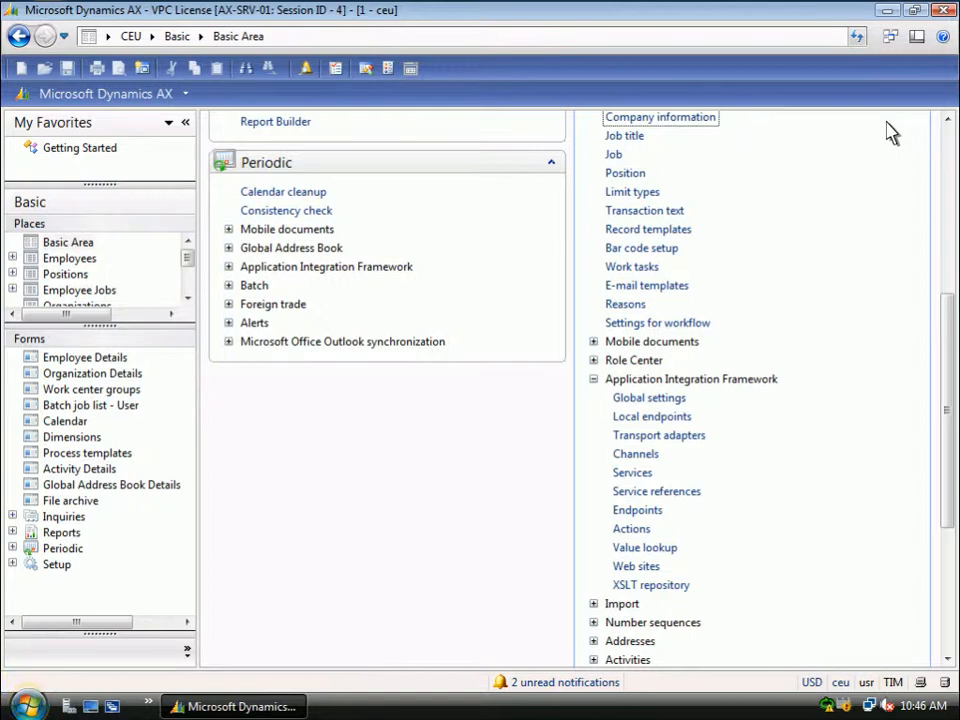
Launch Microsoft Visual Studio 2008 from the Start menu.
left_click(30, 706)
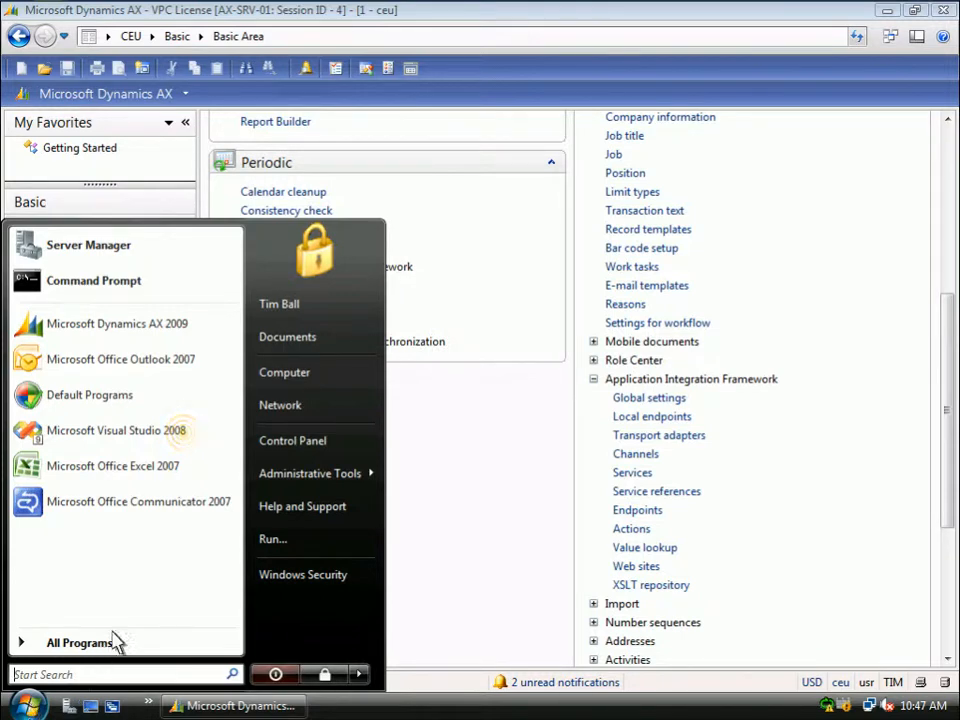
left_click(116, 430)
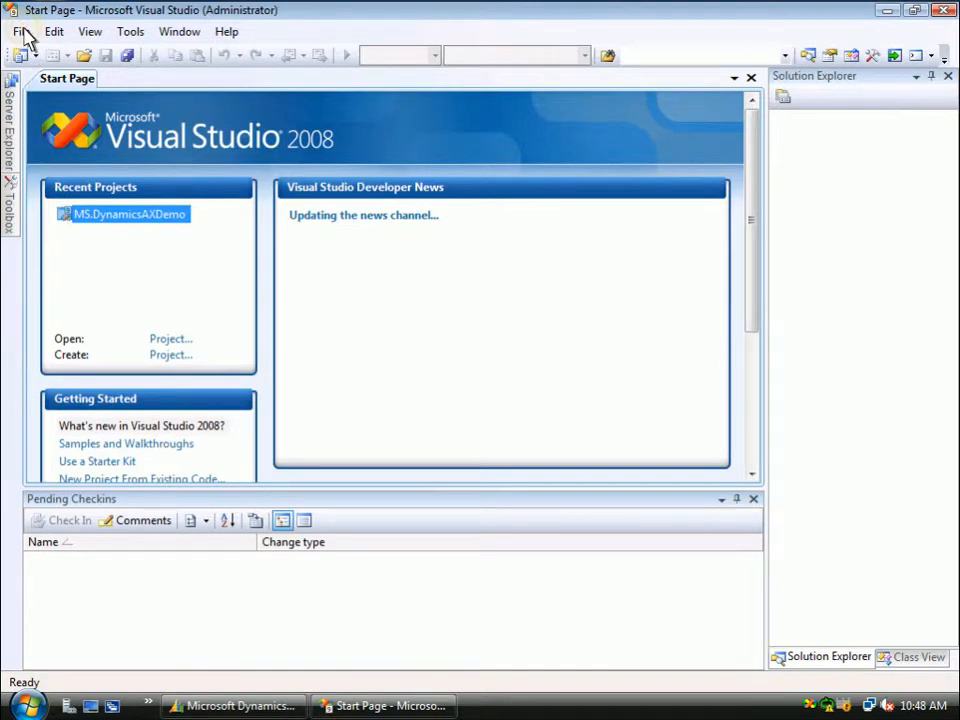
Open MS.DynamicsAXDemo.sln from File > Recent Projects.
left_click(21, 31)
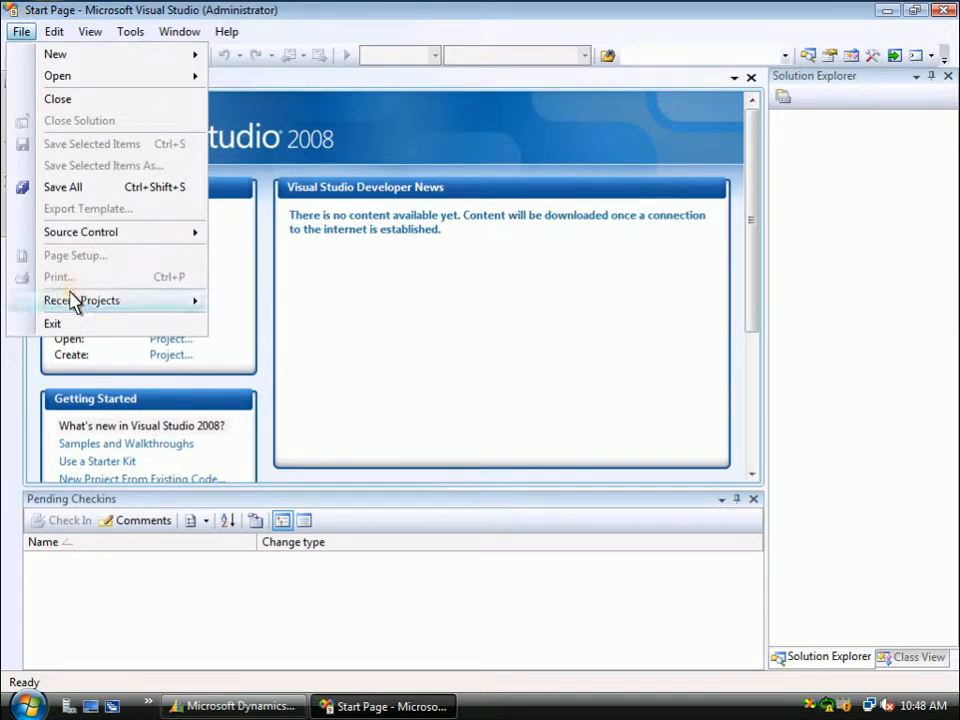
mouse_move(82, 300)
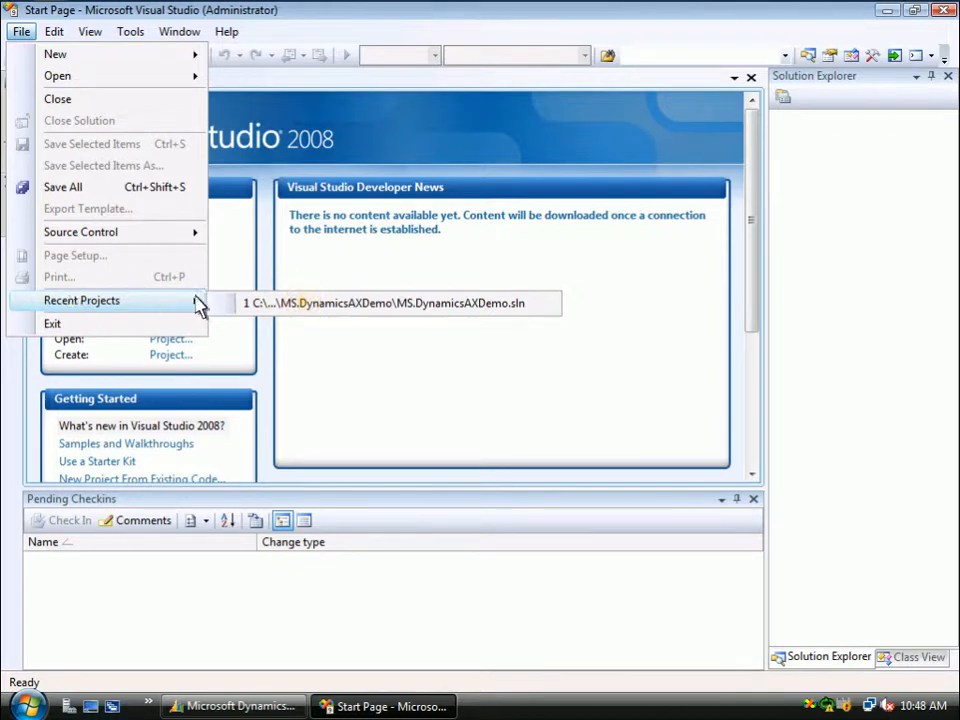
left_click(306, 312)
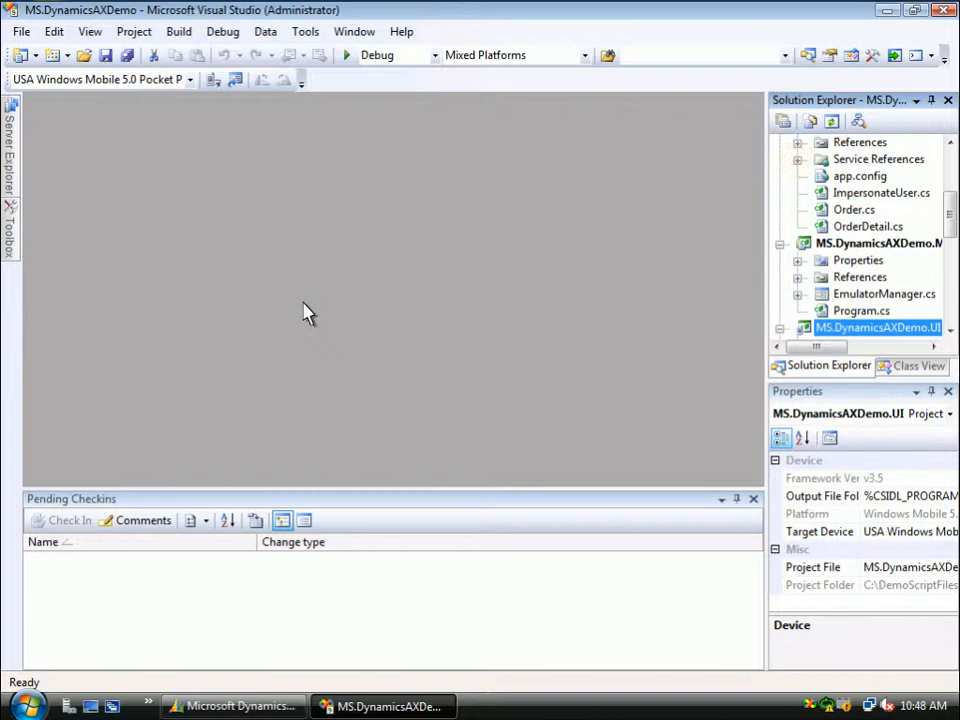
Expand Service References to show the ItemService and PickingListService references.
left_click(797, 159)
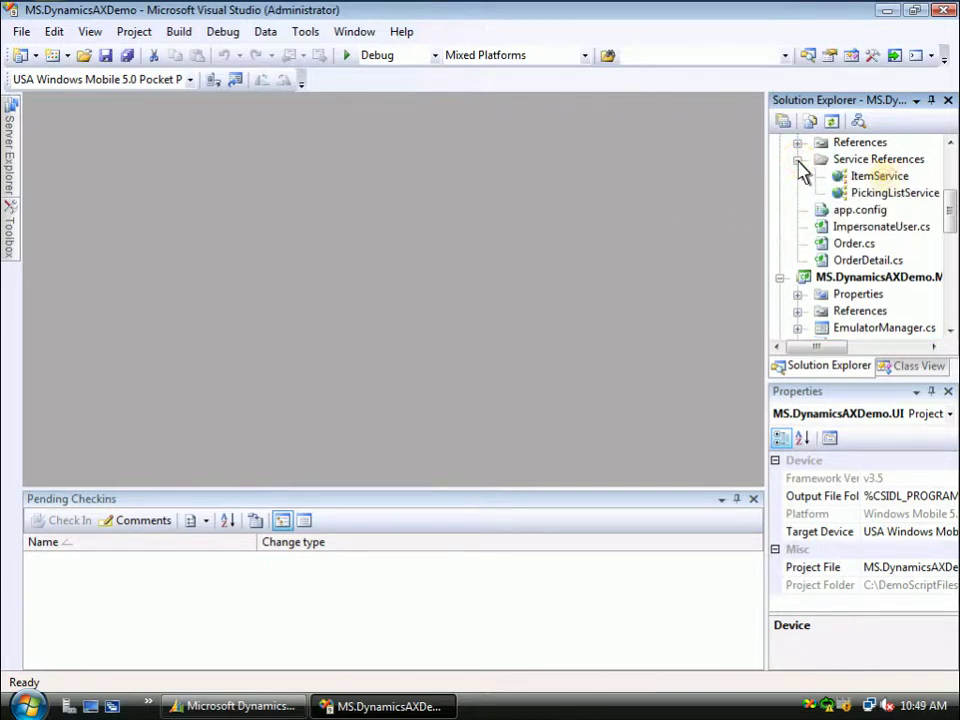
left_click(880, 176)
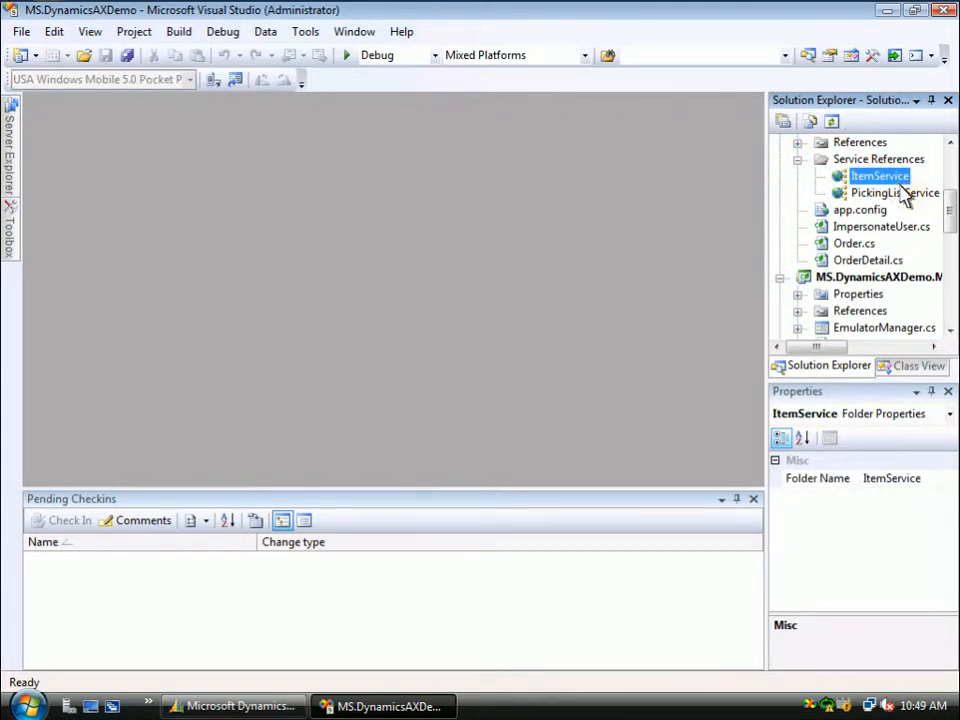
left_click(905, 193)
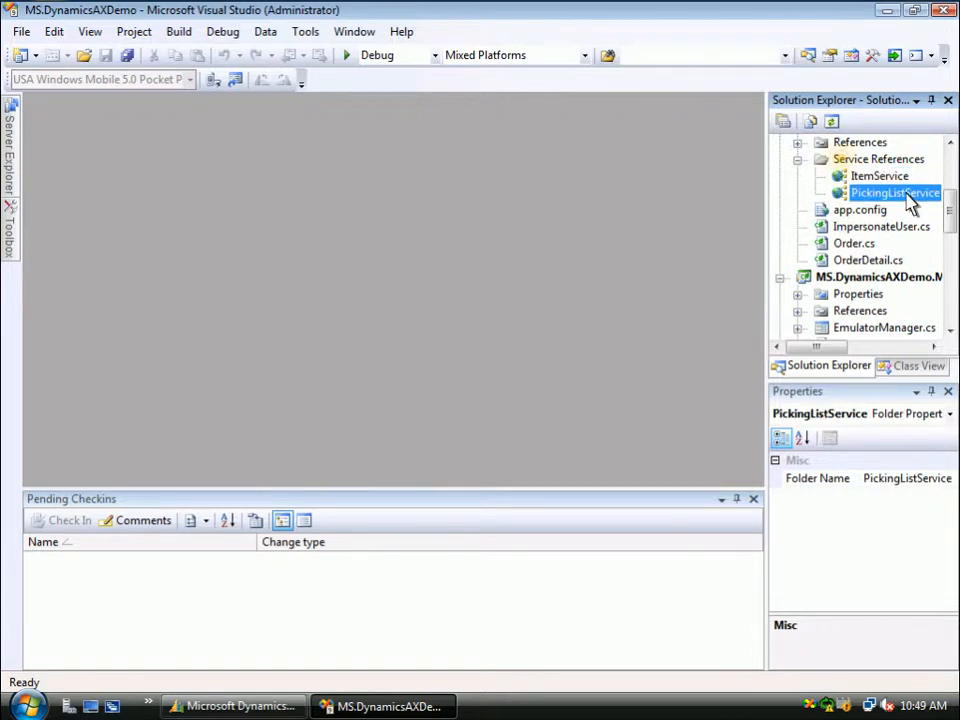
Start Add Service Reference, cancel it, and select Order.cs in Solution Explorer.
right_click(855, 160)
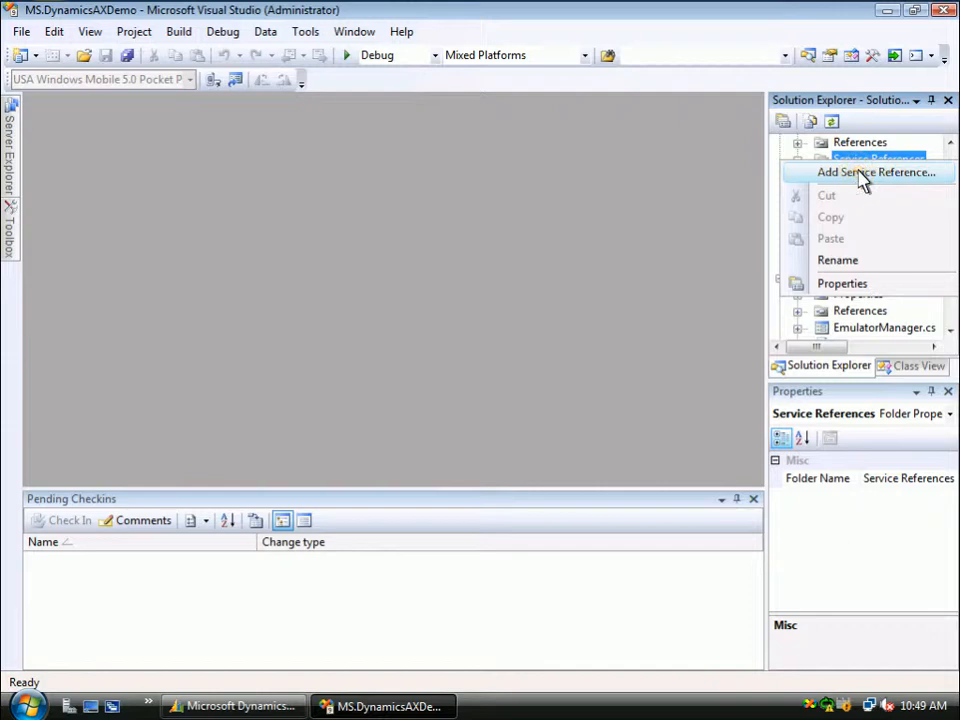
left_click(862, 174)
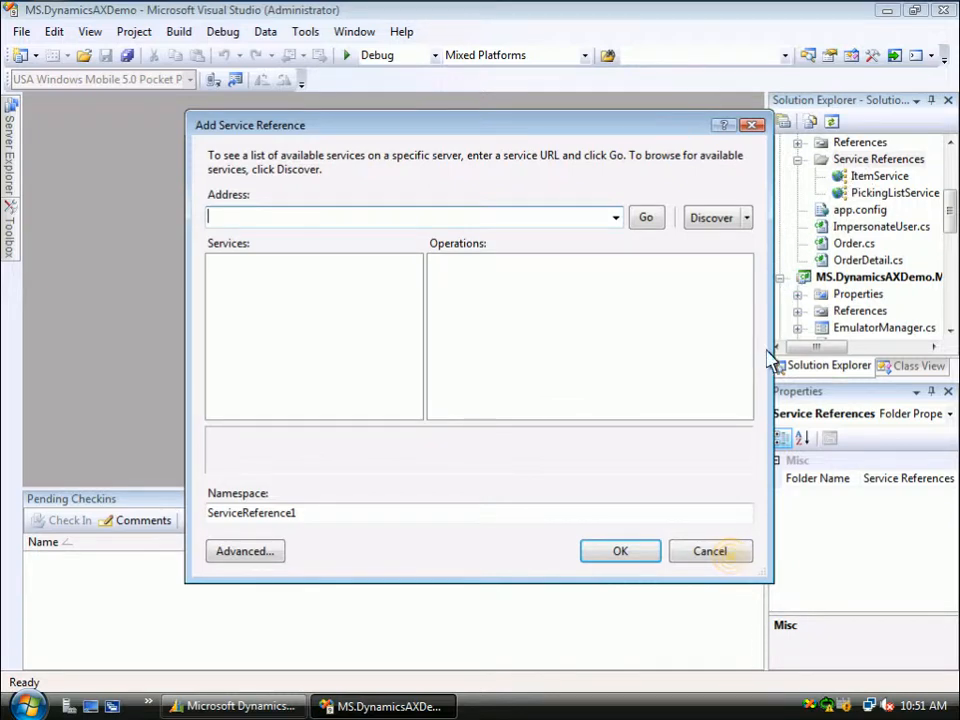
left_click(710, 551)
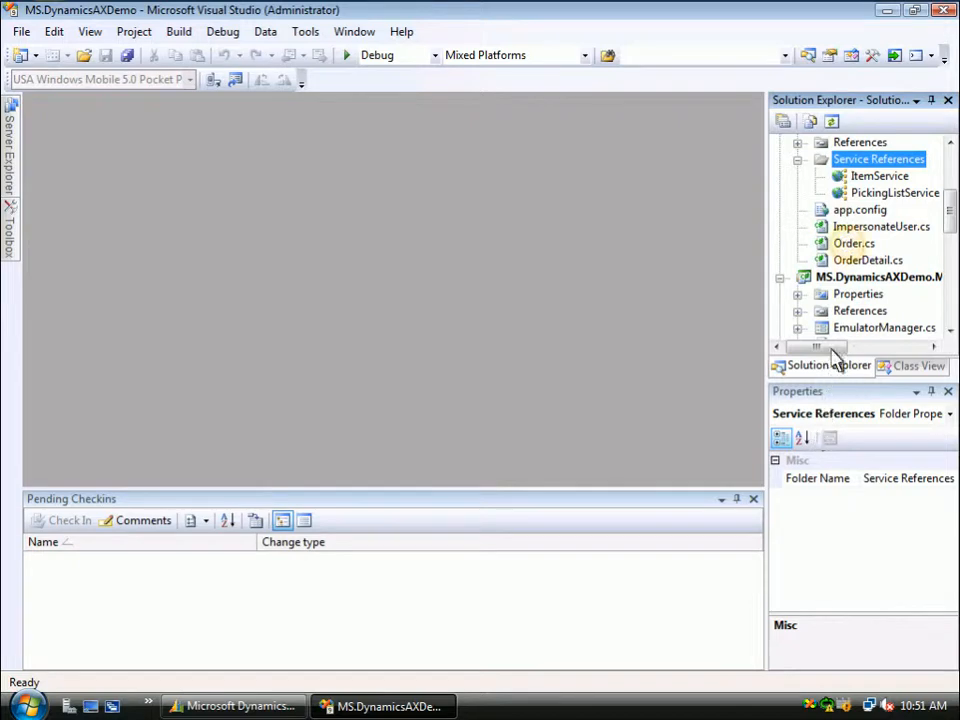
left_click(852, 245)
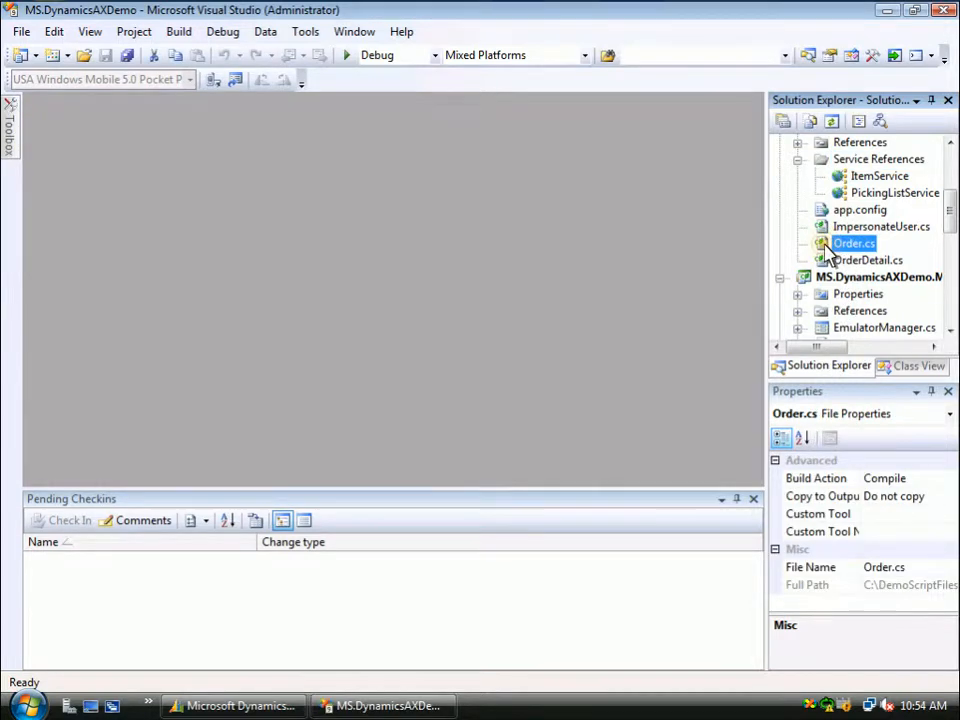
Highlight Order.cs's PickingListService using line and the client creation lines in GetOrders.
double_click(852, 243)
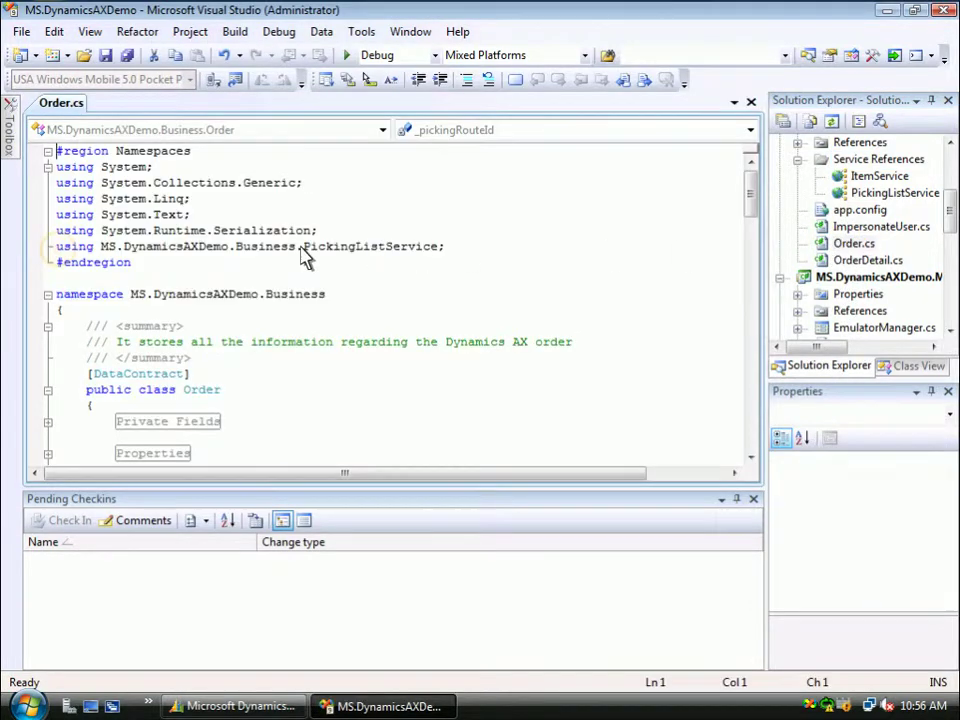
left_click(58, 246)
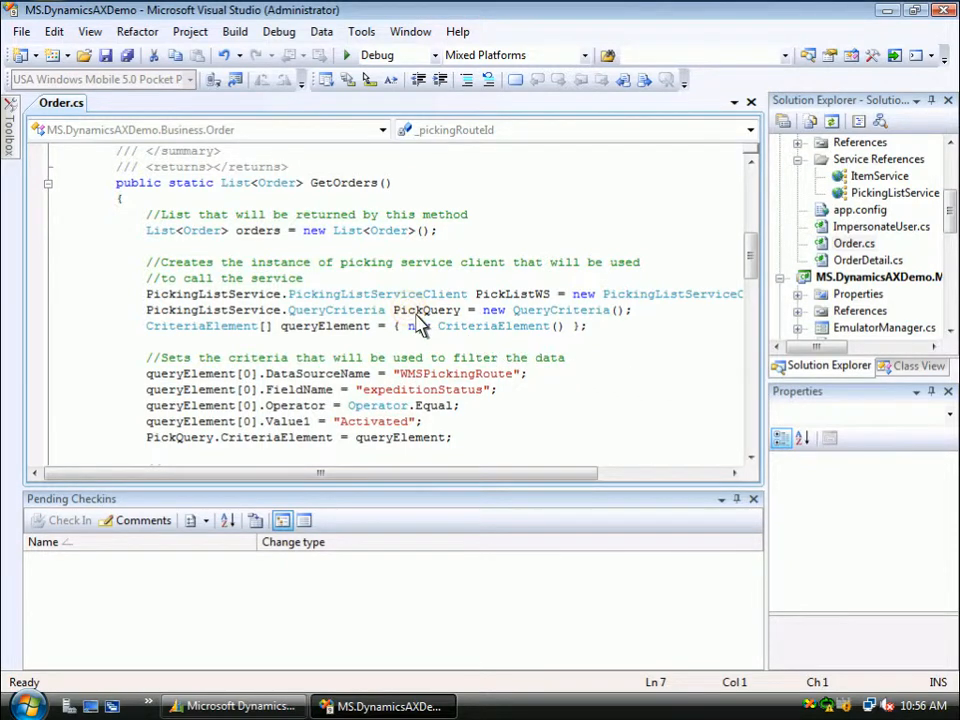
left_click_drag(146, 294, 590, 326)
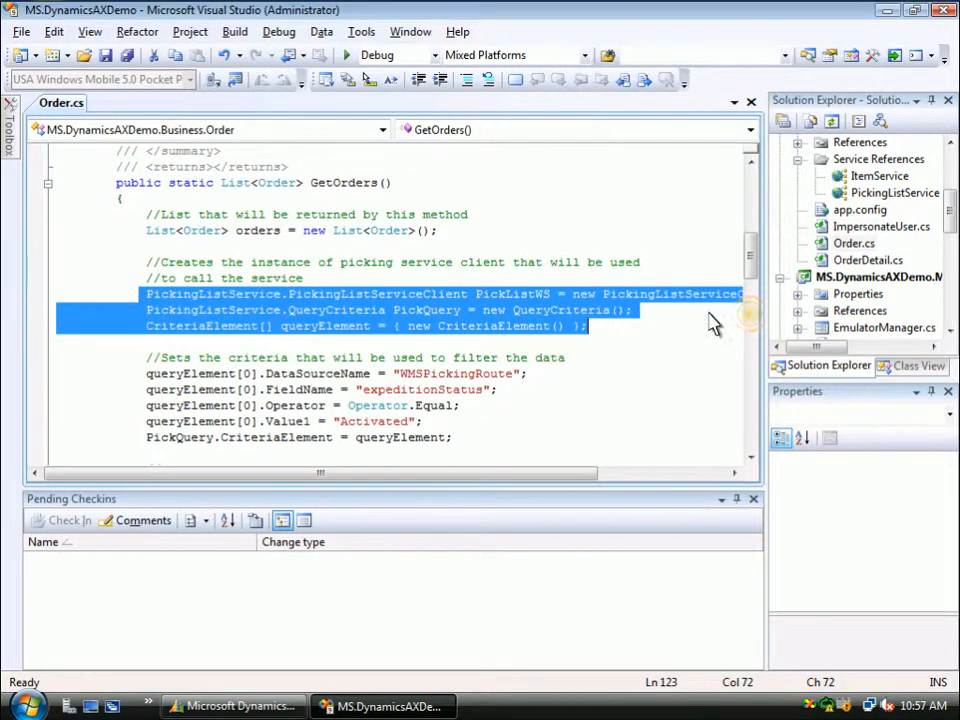
scroll(754, 322, "down", 5)
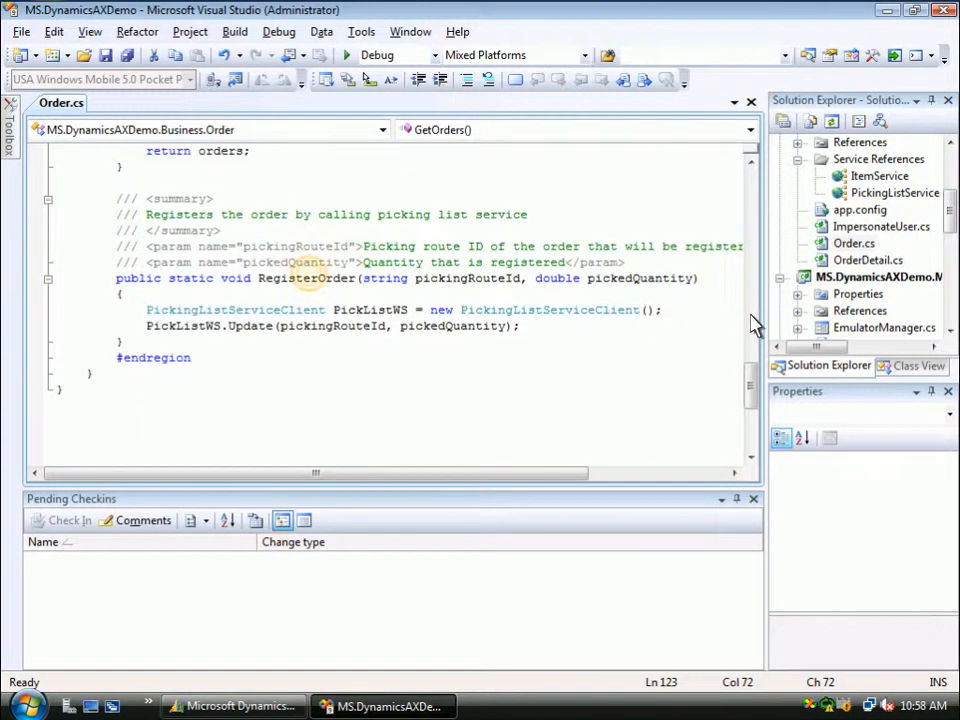